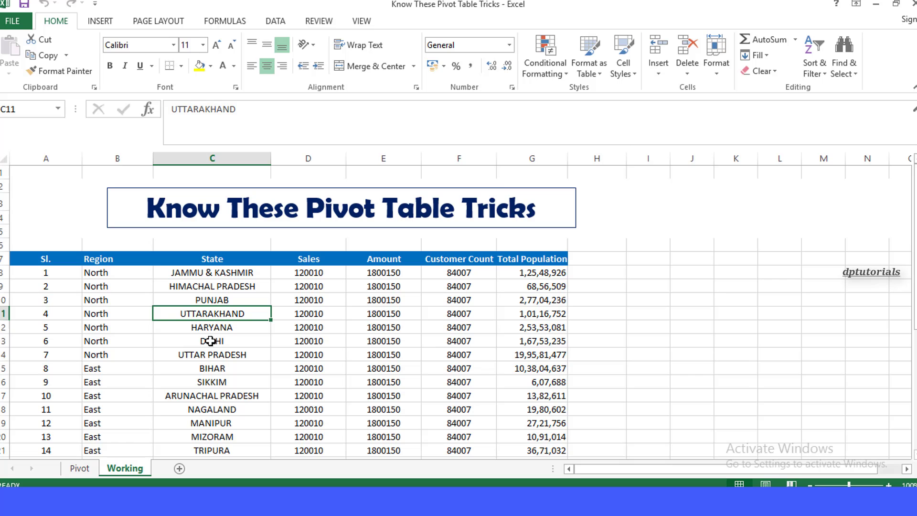
Check the Pivot sheet's finished summary, then return to the Working sheet's state data
left_click(80, 469)
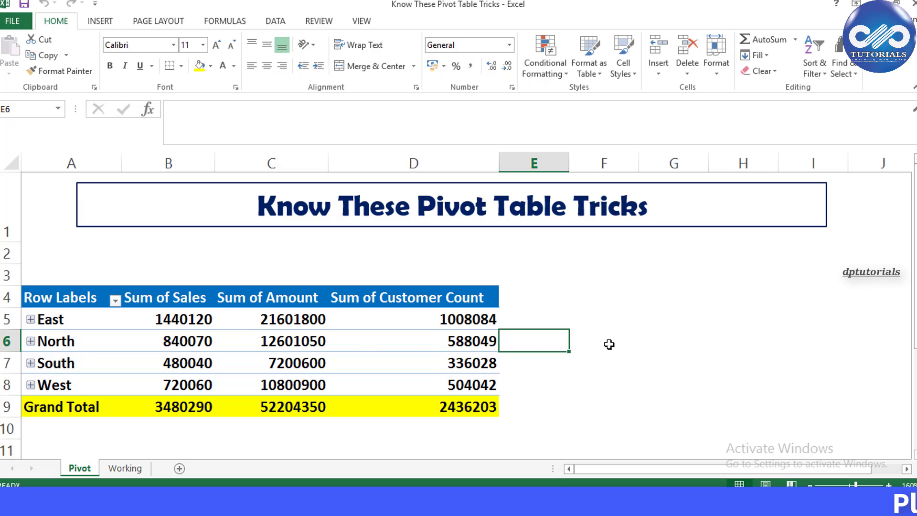
left_click(694, 347)
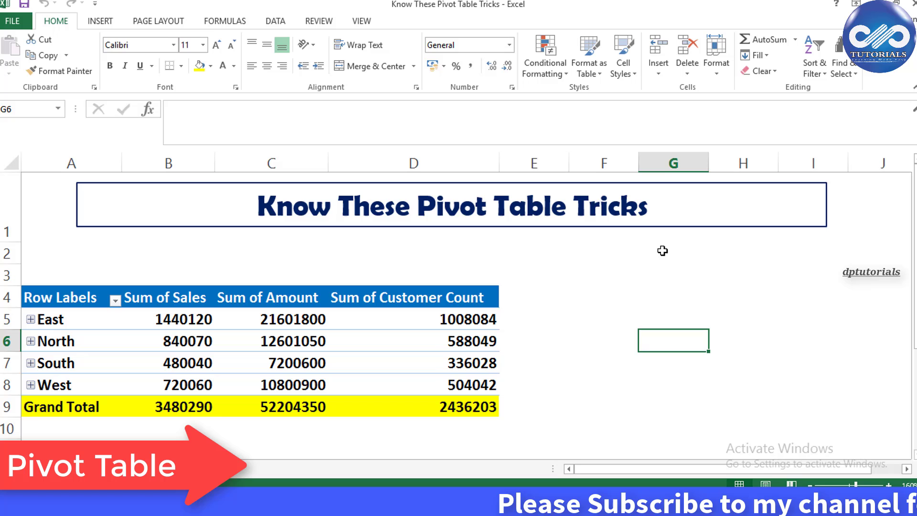
key("ctrl+Page_Down")
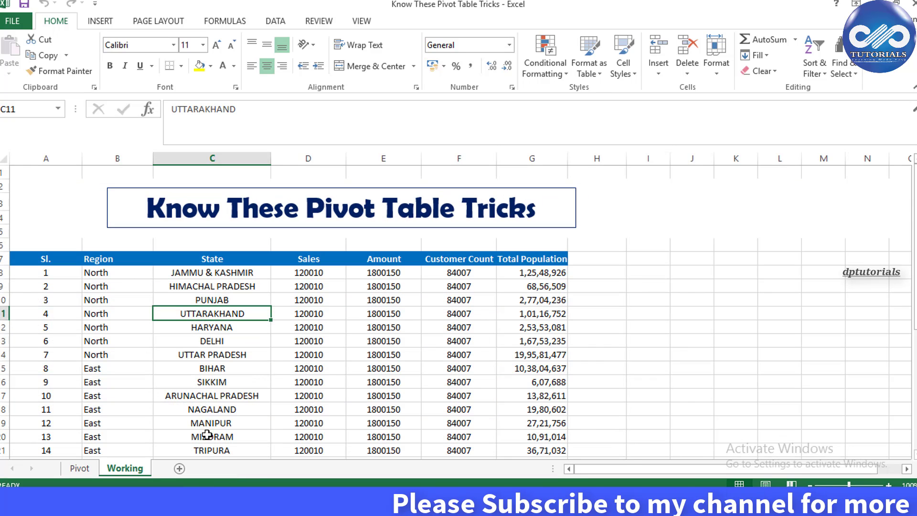
scroll(347, 351, "down", 4)
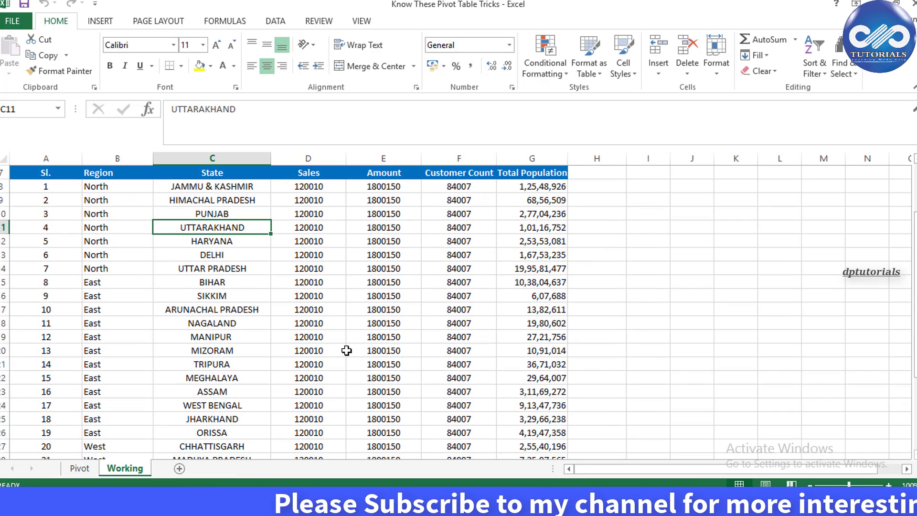
scroll(347, 351, "down", 2)
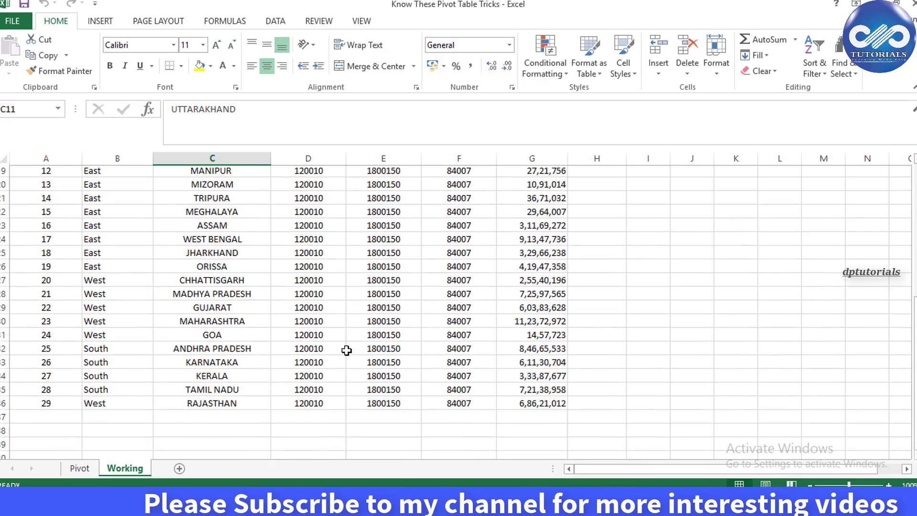
scroll(346, 351, "up", 6)
Select a Sales value and scroll through the state-wise data table
left_click(308, 325)
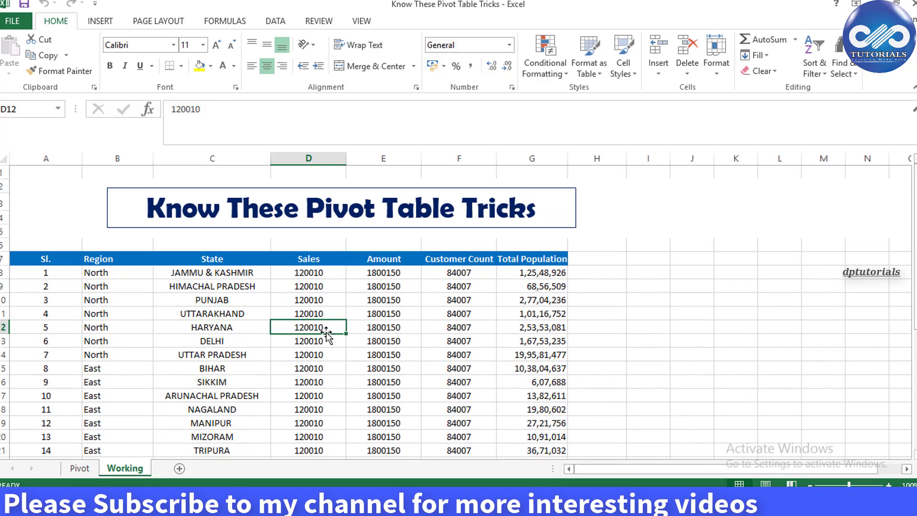
scroll(235, 334, "down", 1)
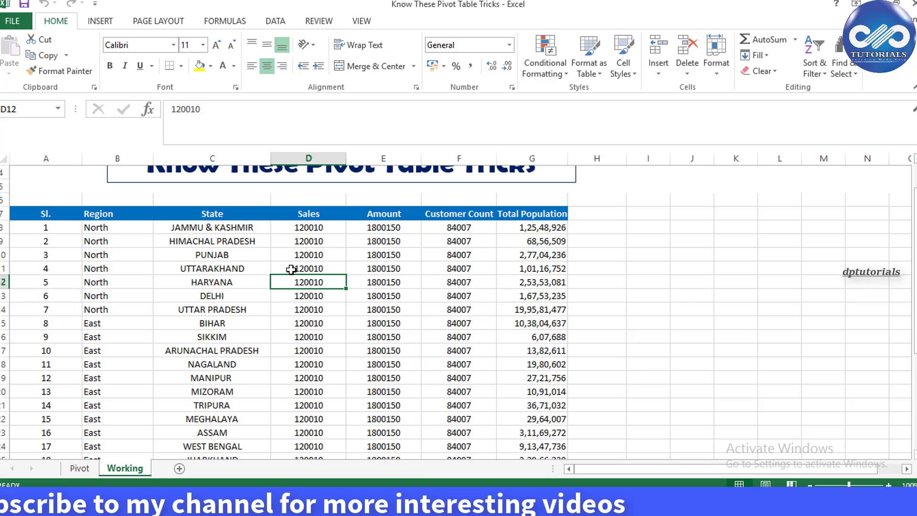
scroll(317, 324, "up", 1)
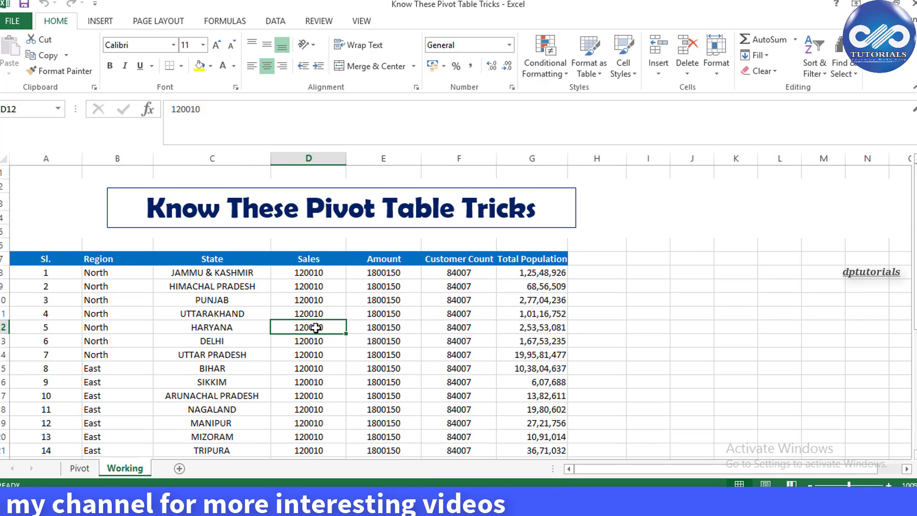
scroll(286, 286, "down", 1)
scroll(296, 267, "up", 1)
Review the Sales, Amount, Customer Count and Total Population headers, then show the Insert commands
left_click(317, 258)
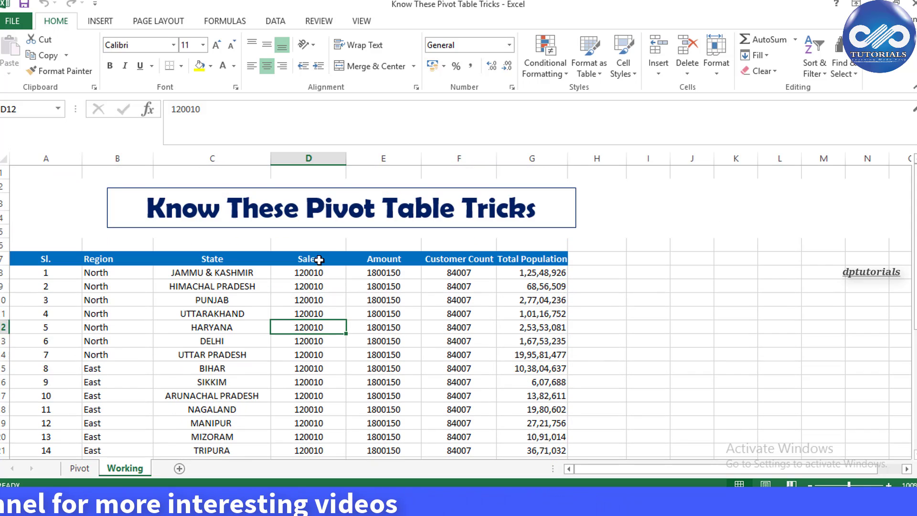
left_click(392, 261)
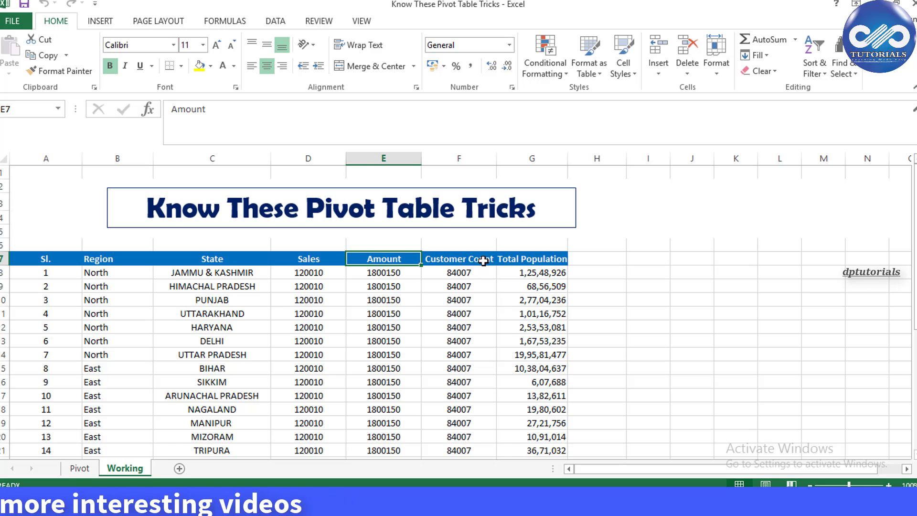
left_click(483, 261)
left_click(558, 260)
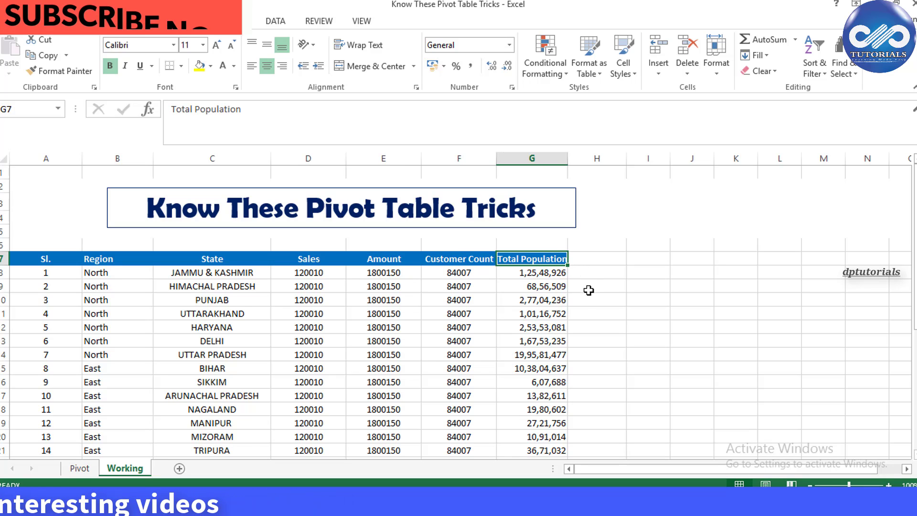
left_click(453, 343)
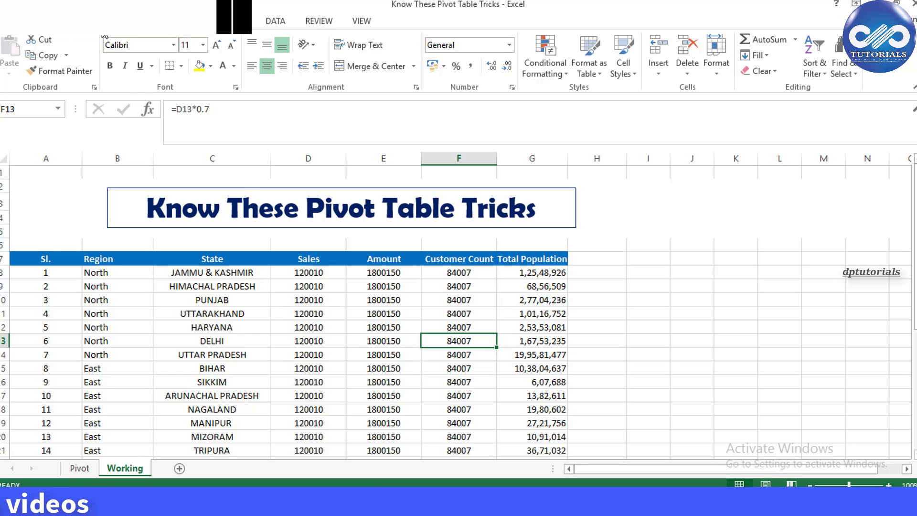
left_click(108, 24)
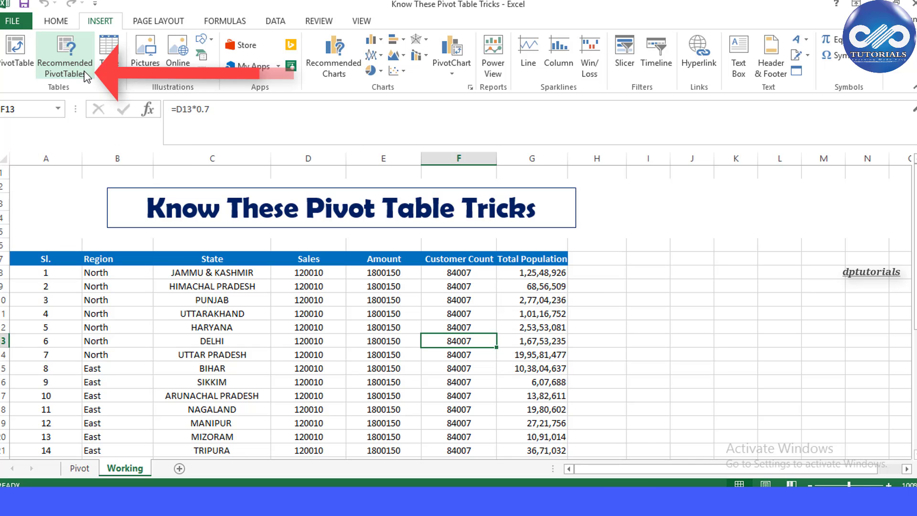
Create the recommended pivot table summing Sales, Amount and Customer Count by Region
left_click(65, 68)
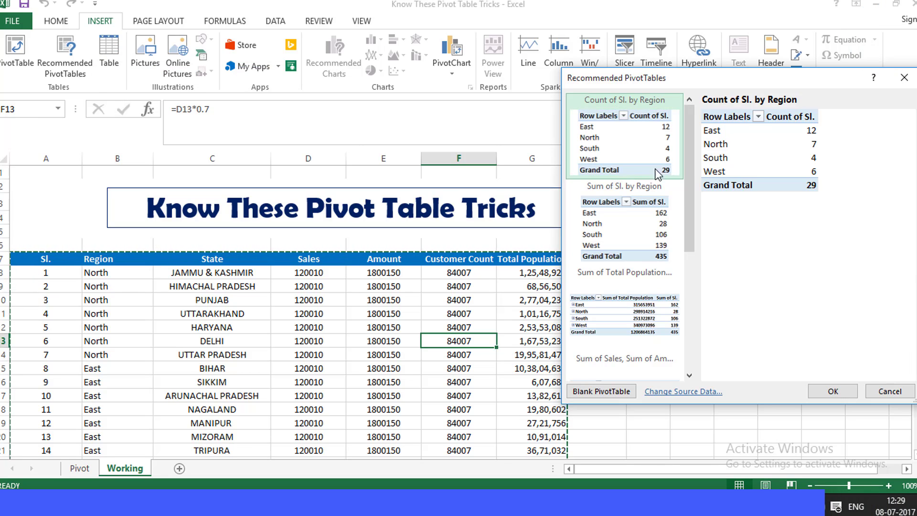
scroll(651, 183, "down", 5)
scroll(650, 184, "up", 5)
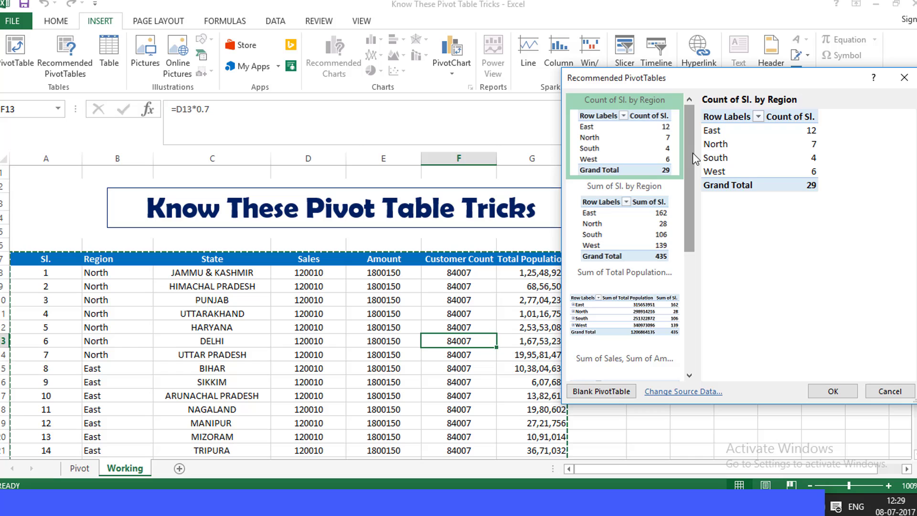
mouse_move(693, 154)
left_mouse_down()
mouse_move(691, 275)
mouse_move(691, 139)
left_mouse_up()
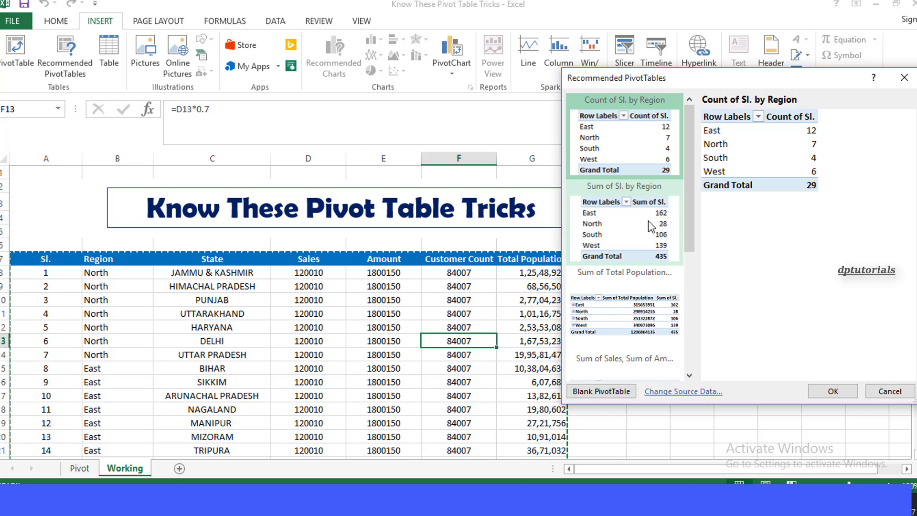
left_click_drag(689, 196, 688, 232)
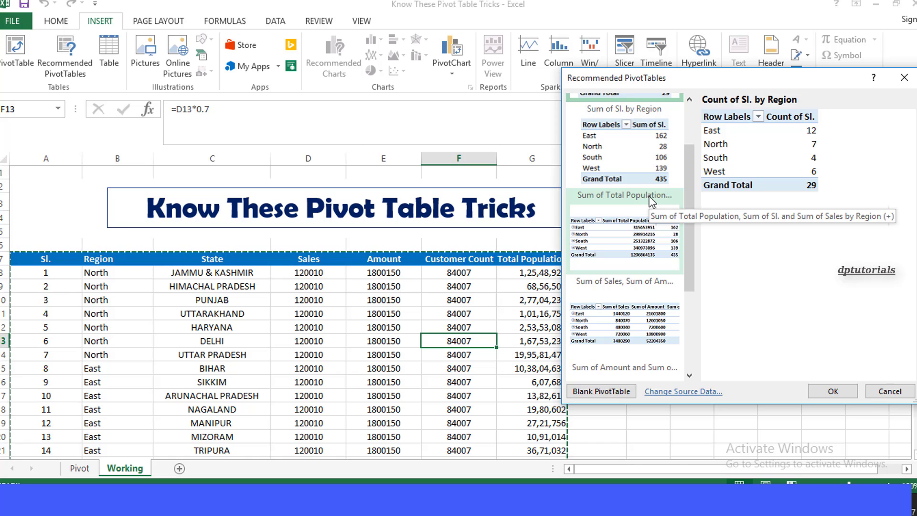
left_click_drag(689, 194, 689, 231)
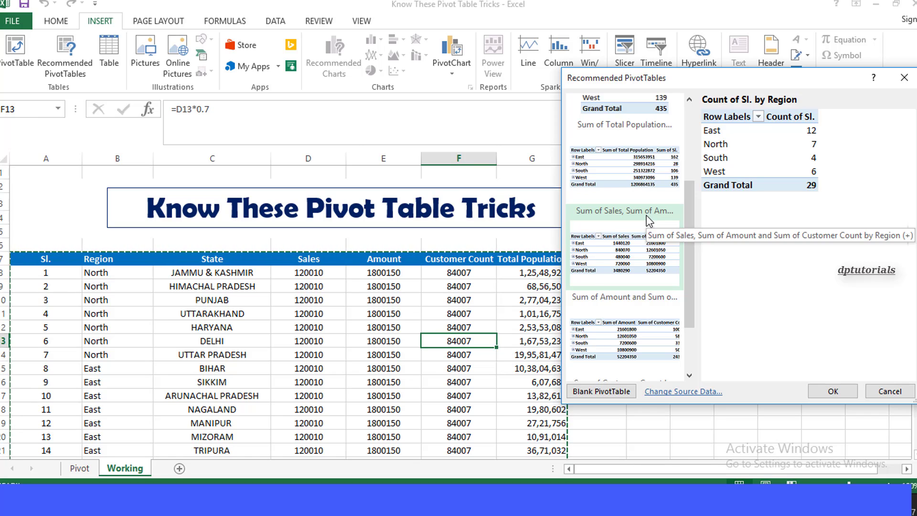
left_click_drag(686, 219, 688, 251)
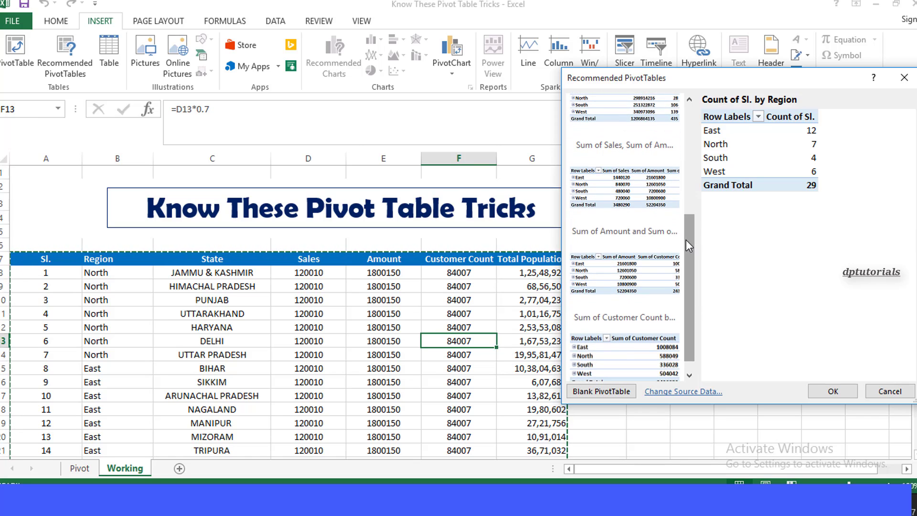
double_click(635, 183)
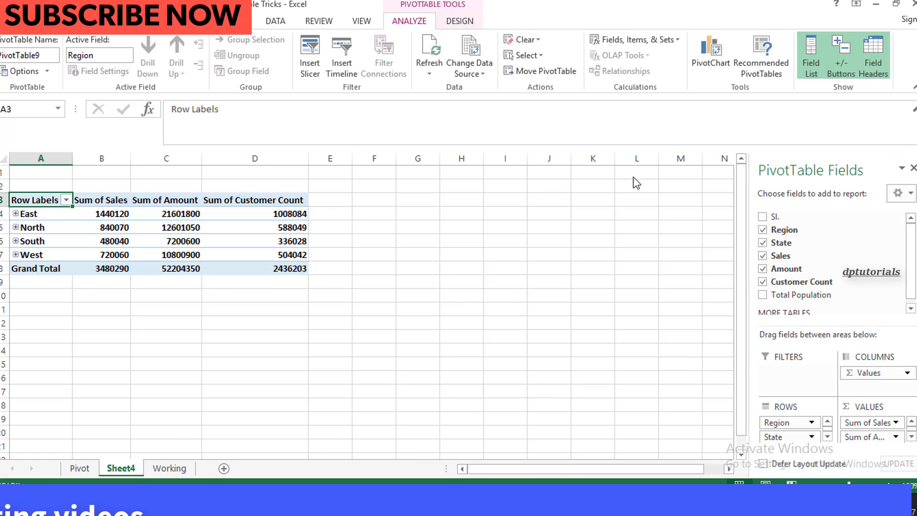
Review the Sheet4 pivot and its field list, selecting the East, North, South and West labels
scroll(225, 236, "up", 3)
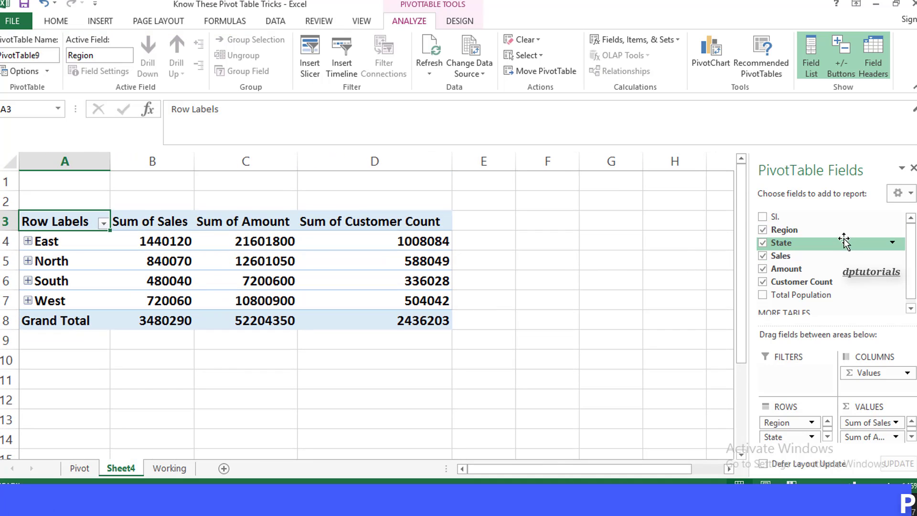
left_click_drag(910, 270, 913, 293)
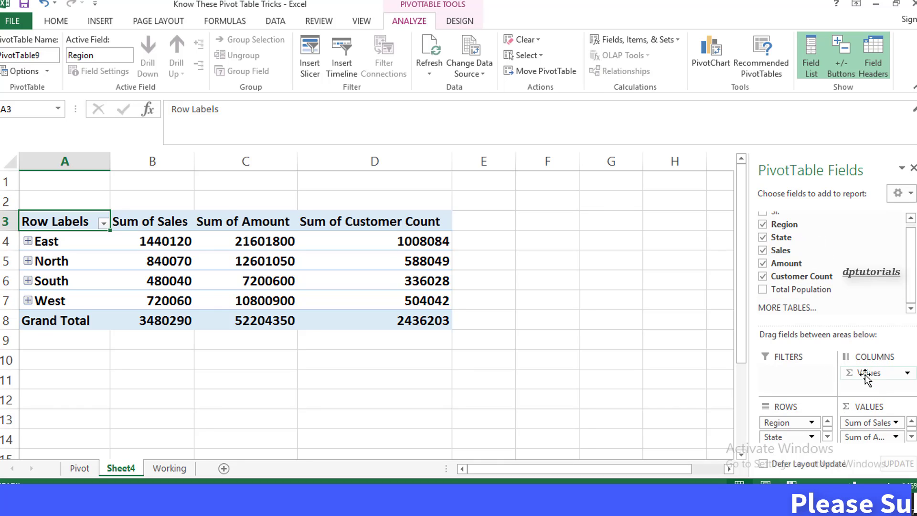
scroll(284, 266, "up", 1)
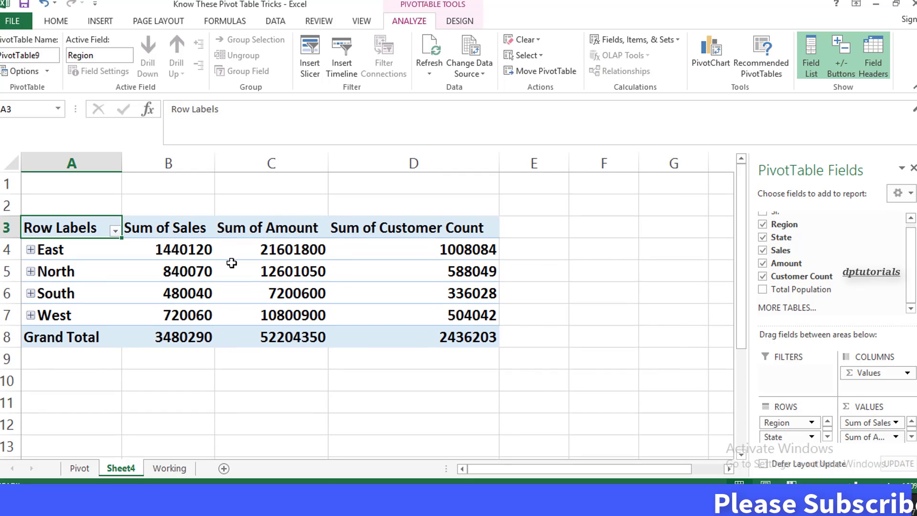
scroll(235, 262, "up", 1)
scroll(220, 240, "up", 1)
scroll(187, 258, "up", 1)
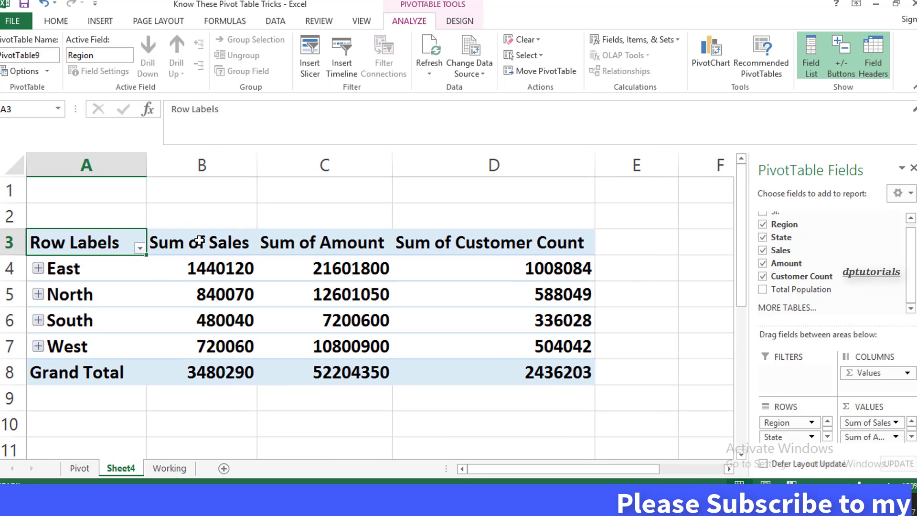
left_click(99, 275)
left_click(101, 294)
Select the West, North, South and East region labels in column A
left_click(102, 319)
left_click(102, 345)
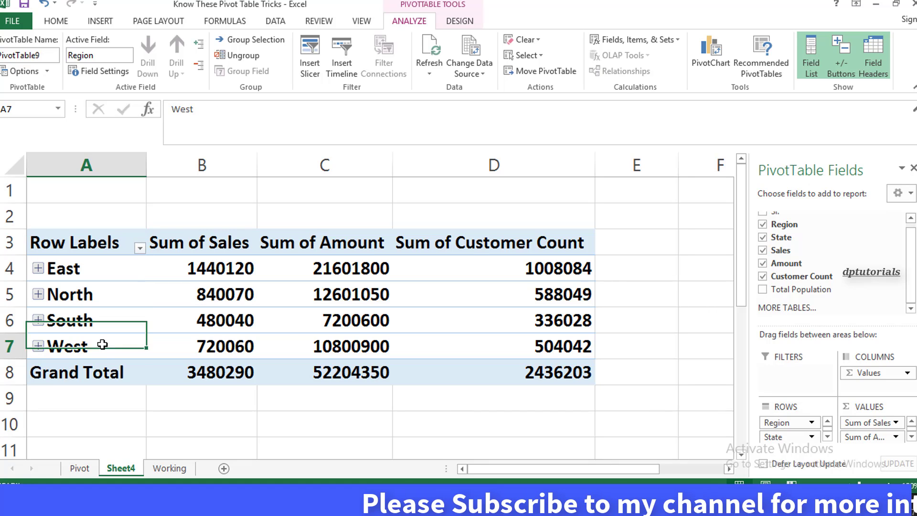
left_click(96, 274)
left_click(126, 293)
left_click_drag(103, 277, 112, 338)
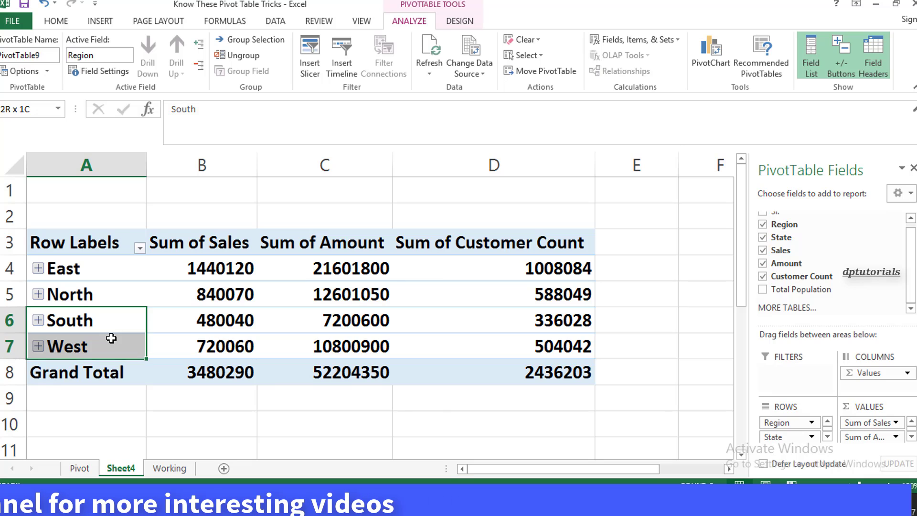
left_click(106, 276)
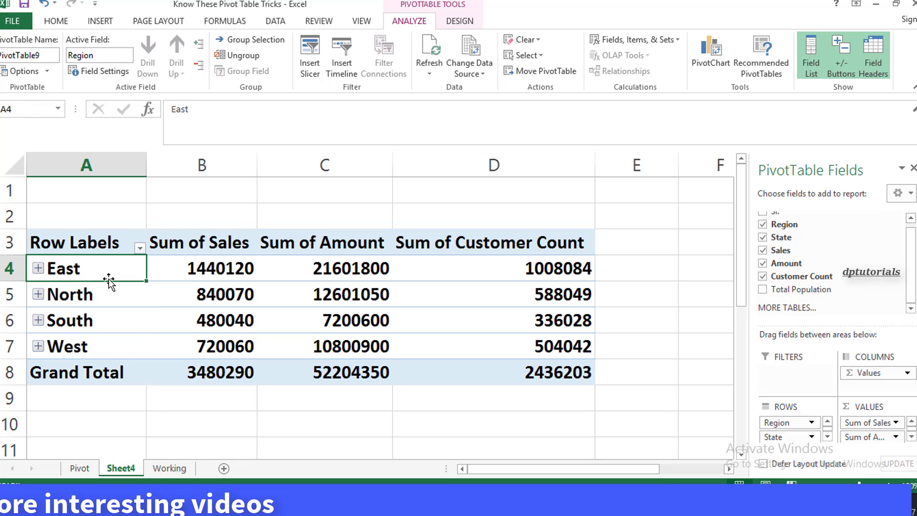
Group East and North together and name the new group North India
left_click_drag(102, 277, 102, 289)
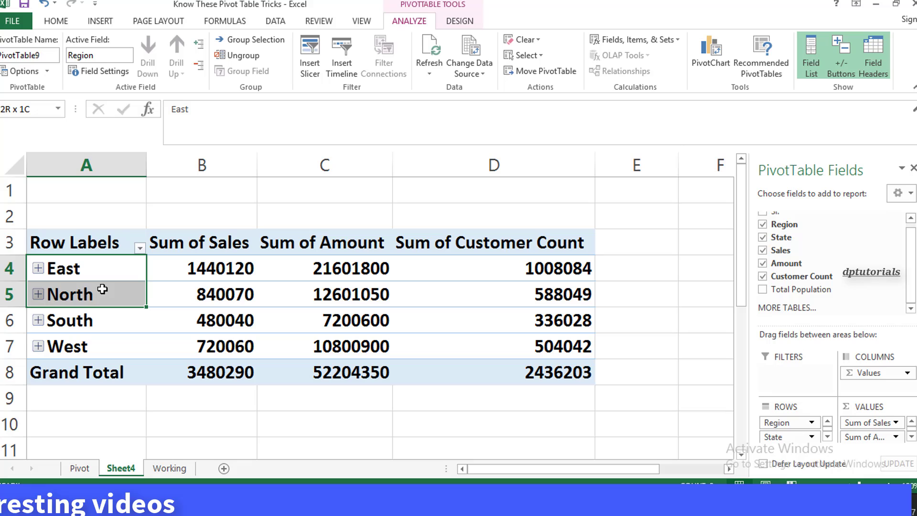
right_click(132, 294)
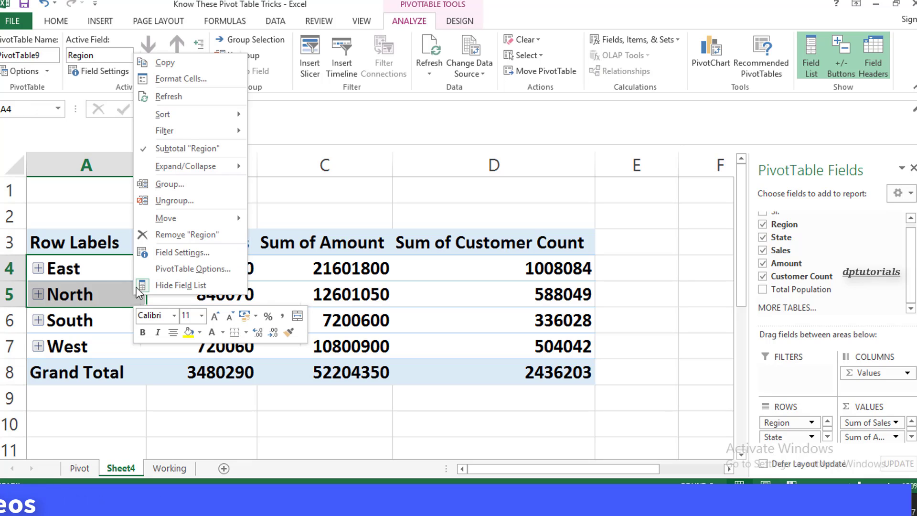
left_click(226, 193)
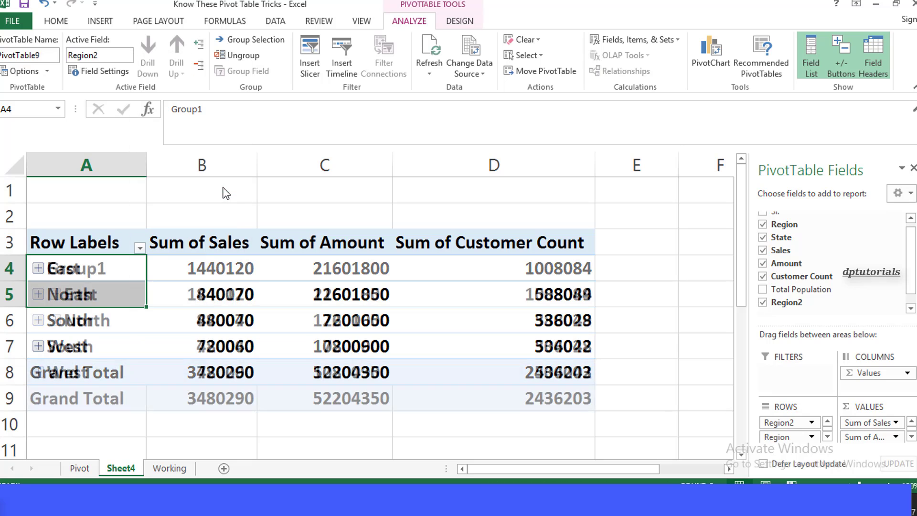
type("N")
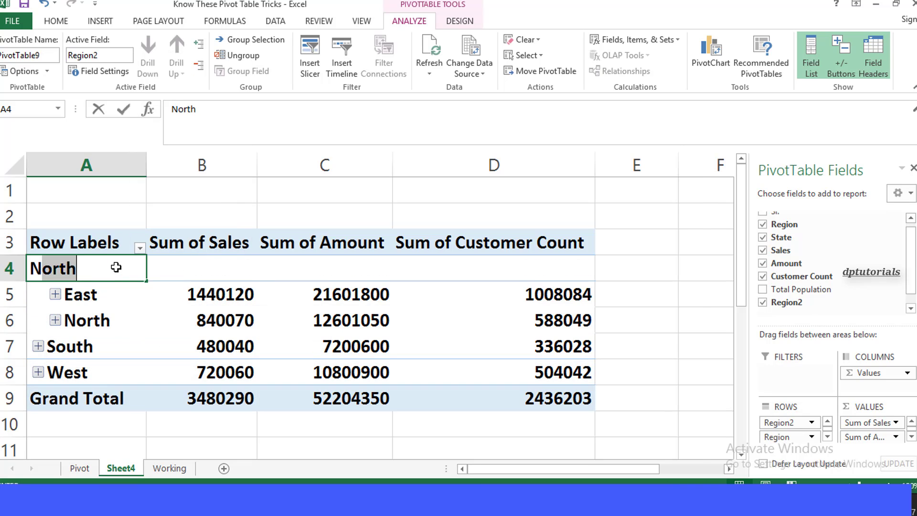
type("orth India")
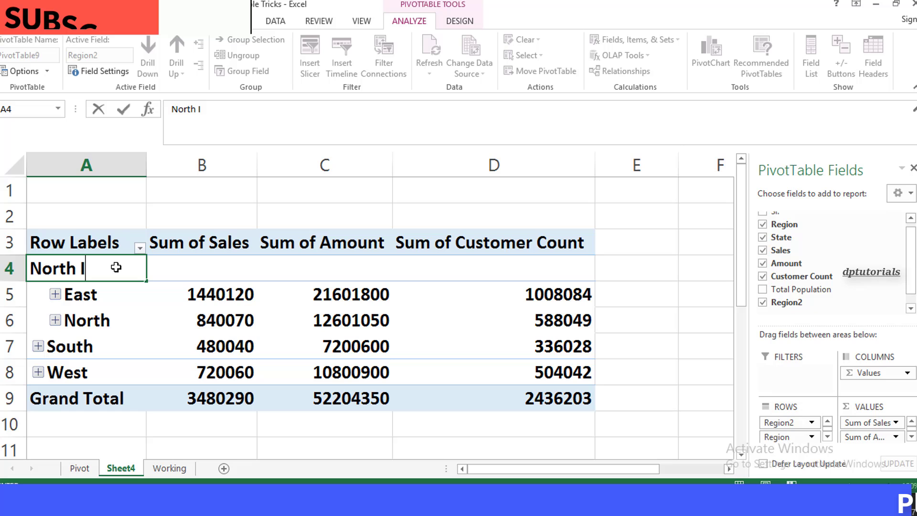
Confirm the North India label, then group South and West and name it South India
left_click(110, 316)
left_click(90, 345)
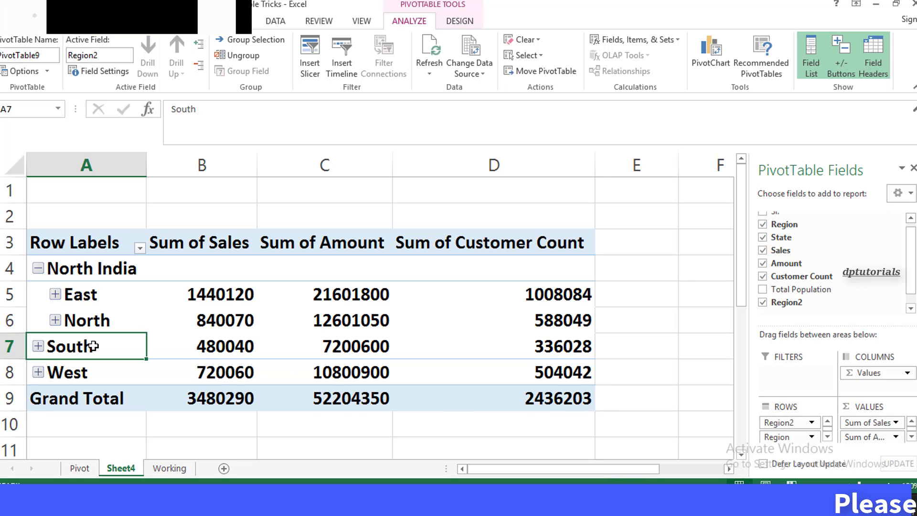
left_click_drag(93, 346, 96, 364)
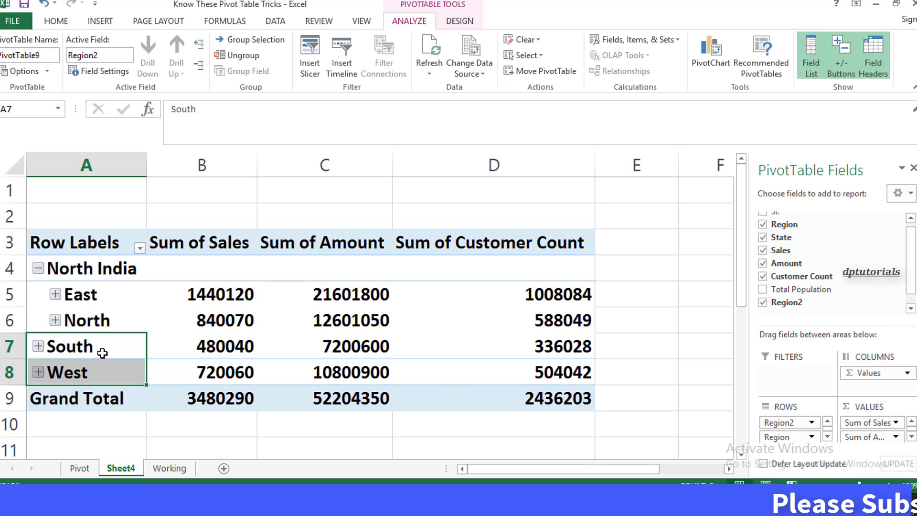
right_click(104, 352)
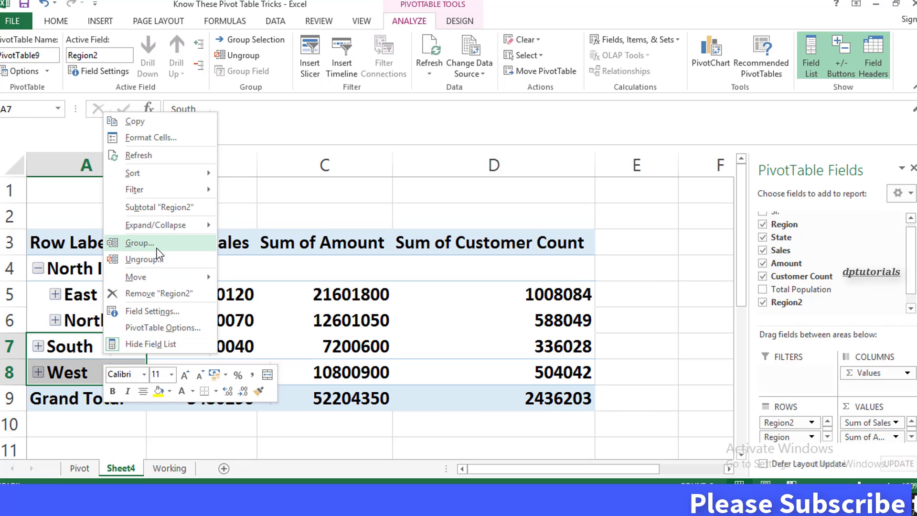
left_click(156, 247)
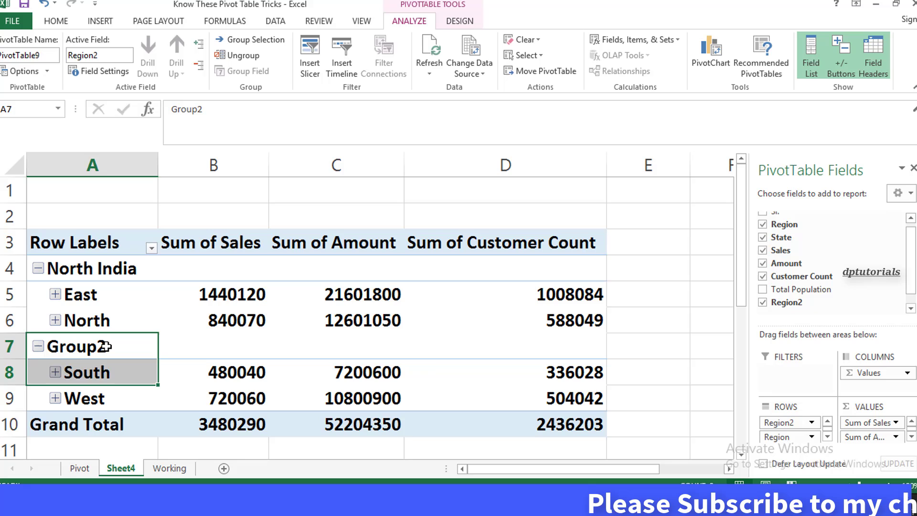
type("South")
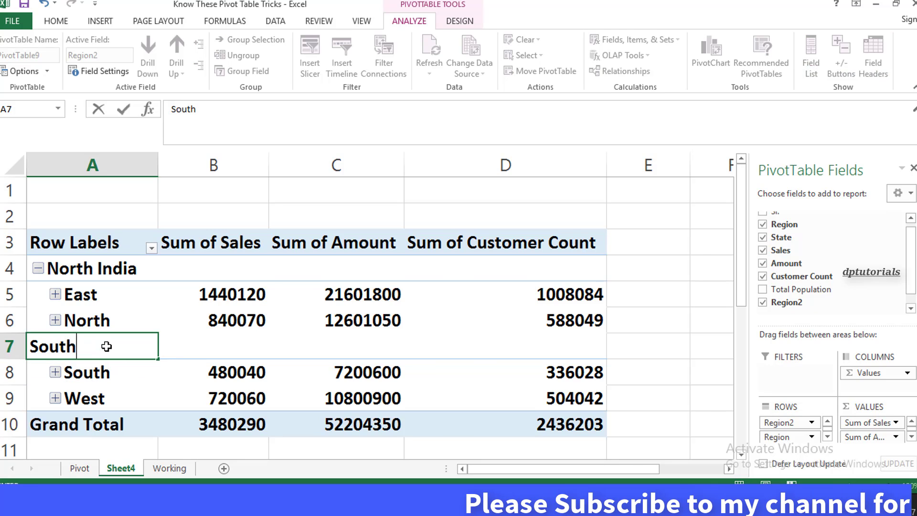
type(" India")
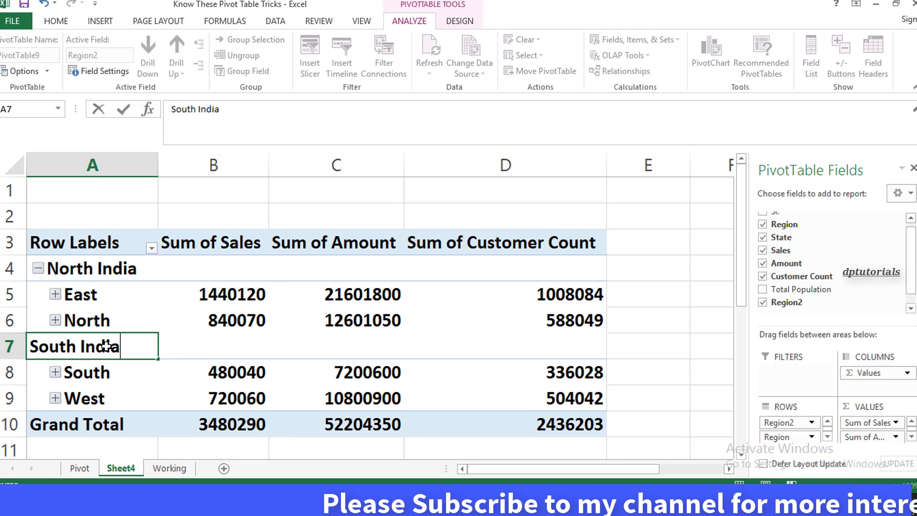
key("Return")
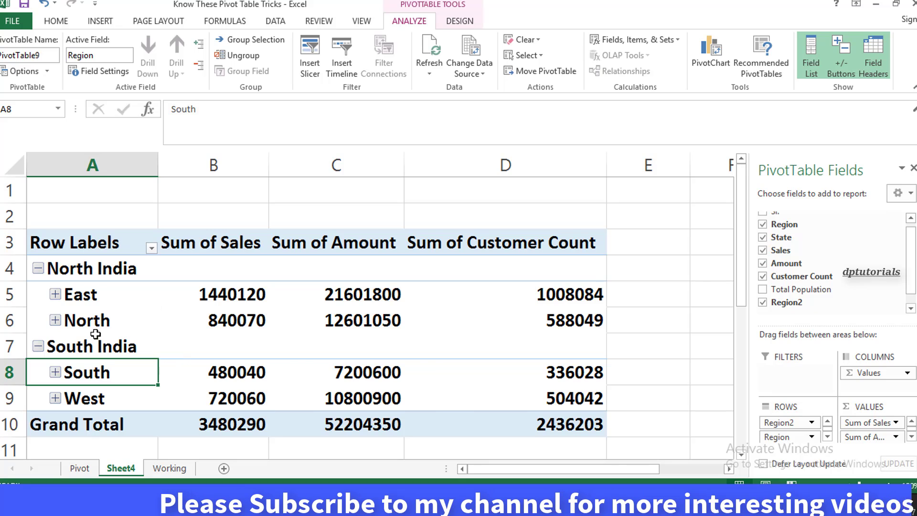
Collapse North India and South India to totals, then select the Sum of Sales and Amount headers
left_click(37, 268)
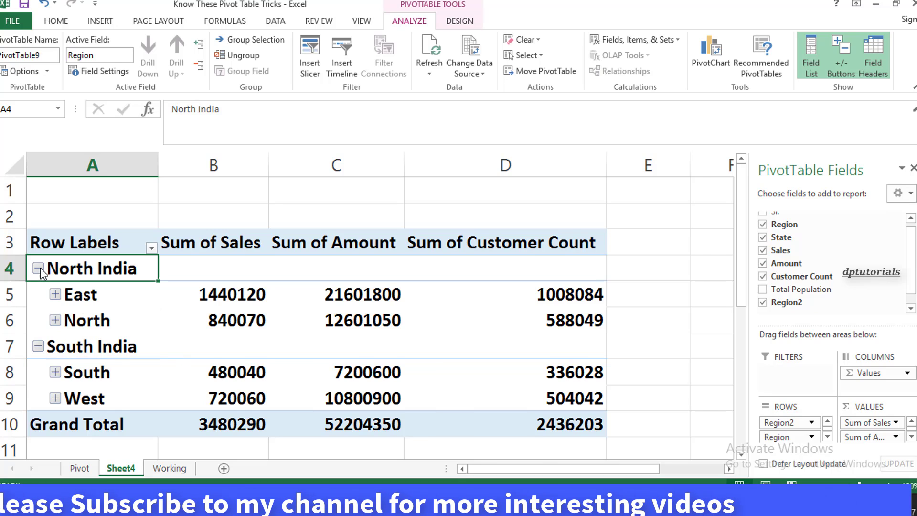
left_click(38, 294)
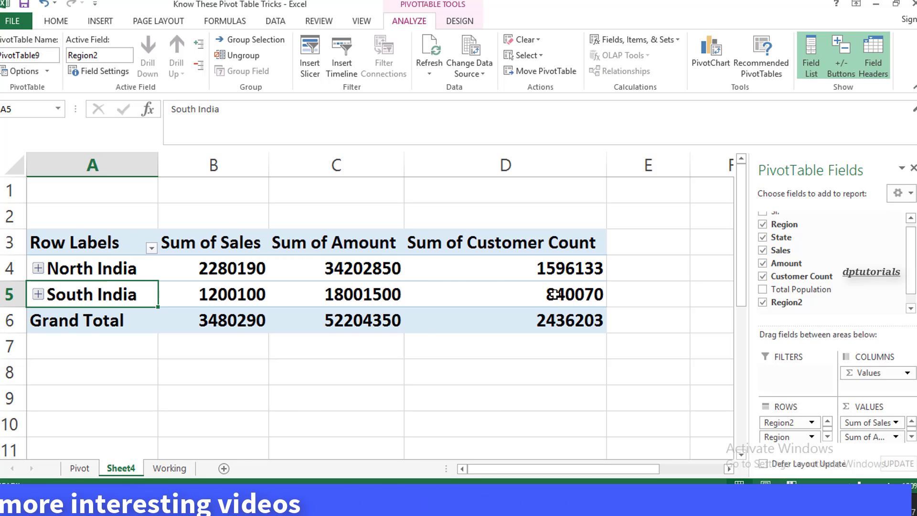
mouse_move(554, 295)
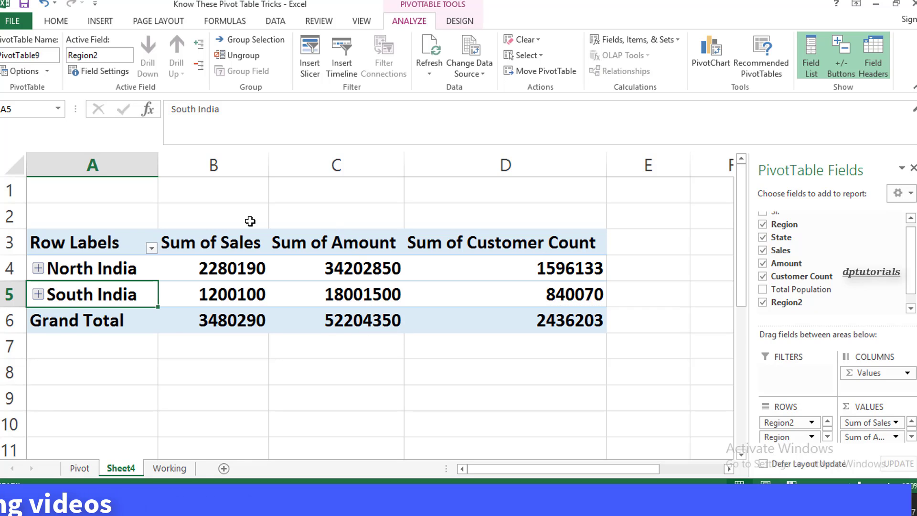
left_click_drag(232, 243, 280, 244)
Inspect the options for the Sum of Sales, Amount and Customer Count headers without changes
right_click(290, 243)
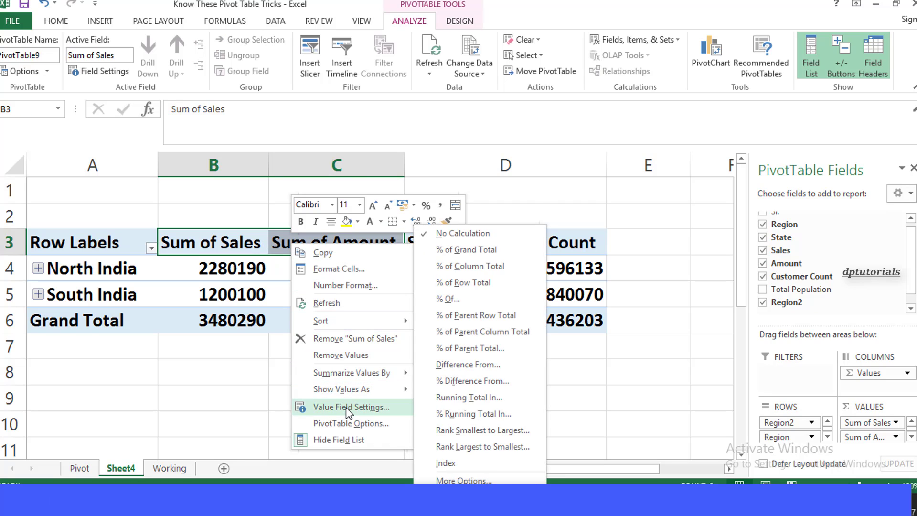
left_click(499, 371)
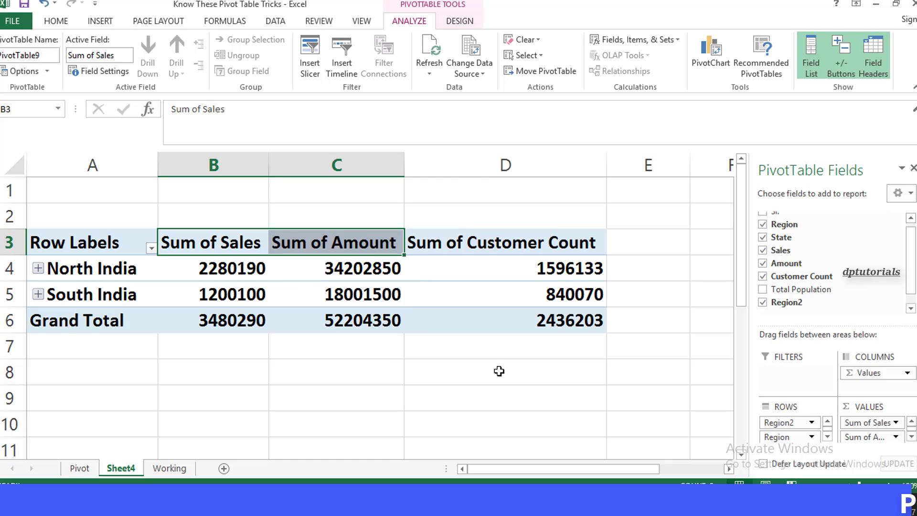
left_click(462, 244)
right_click(463, 242)
left_click(416, 244)
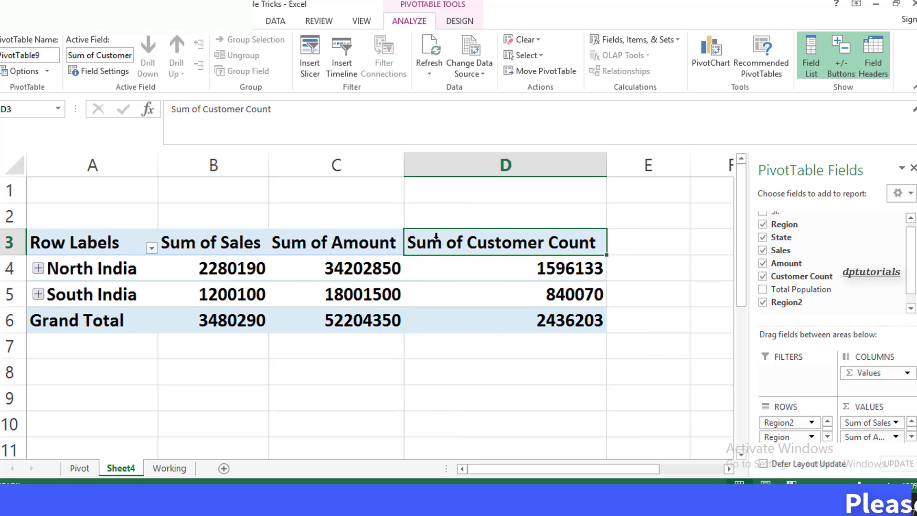
Check the Sum of Amount and Customer Count header options, then return to the Pivot sheet
left_click_drag(436, 236, 344, 286)
left_click(352, 242)
left_click_drag(352, 242, 426, 244)
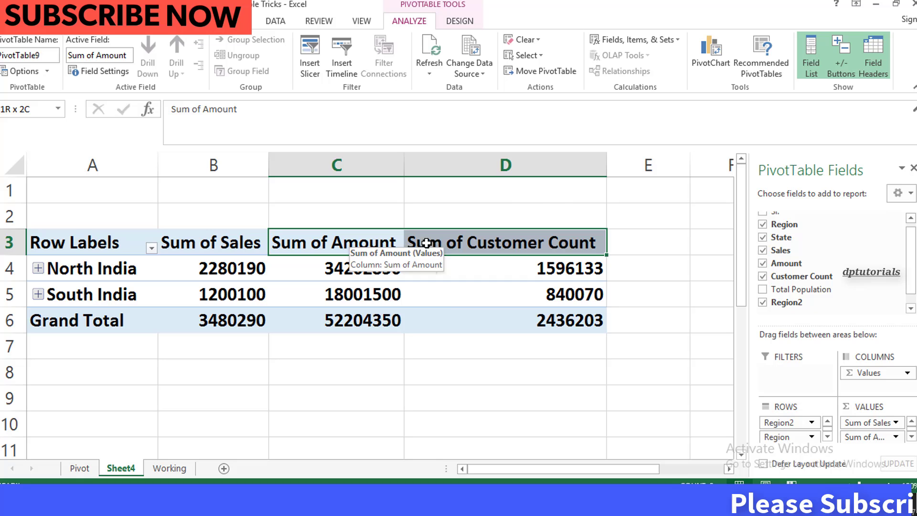
right_click(445, 245)
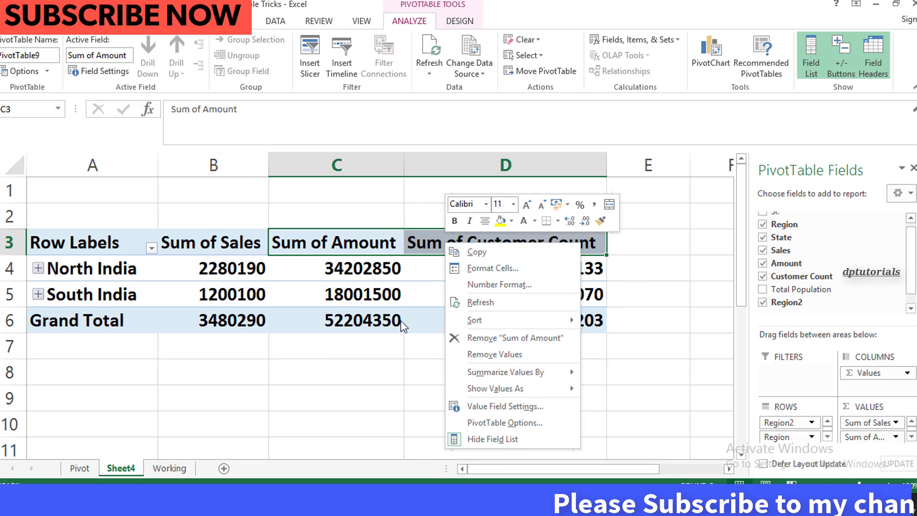
key("Escape")
left_click(79, 468)
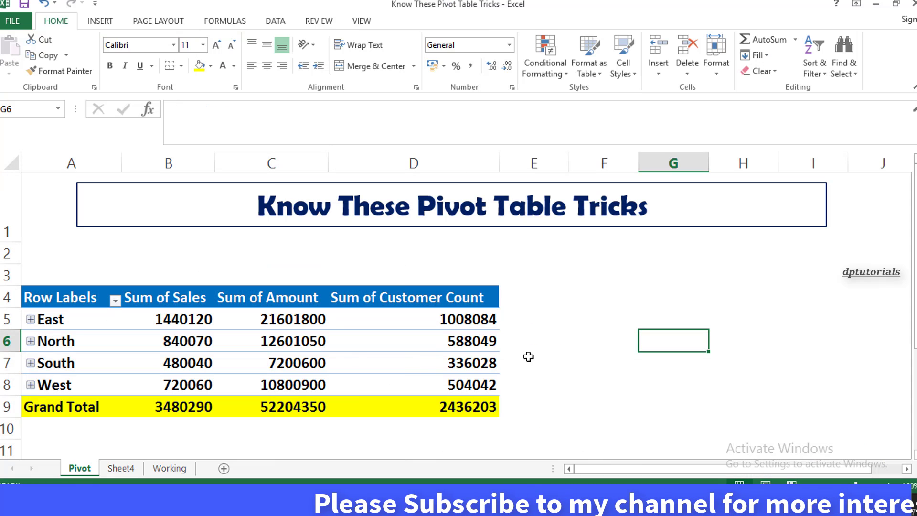